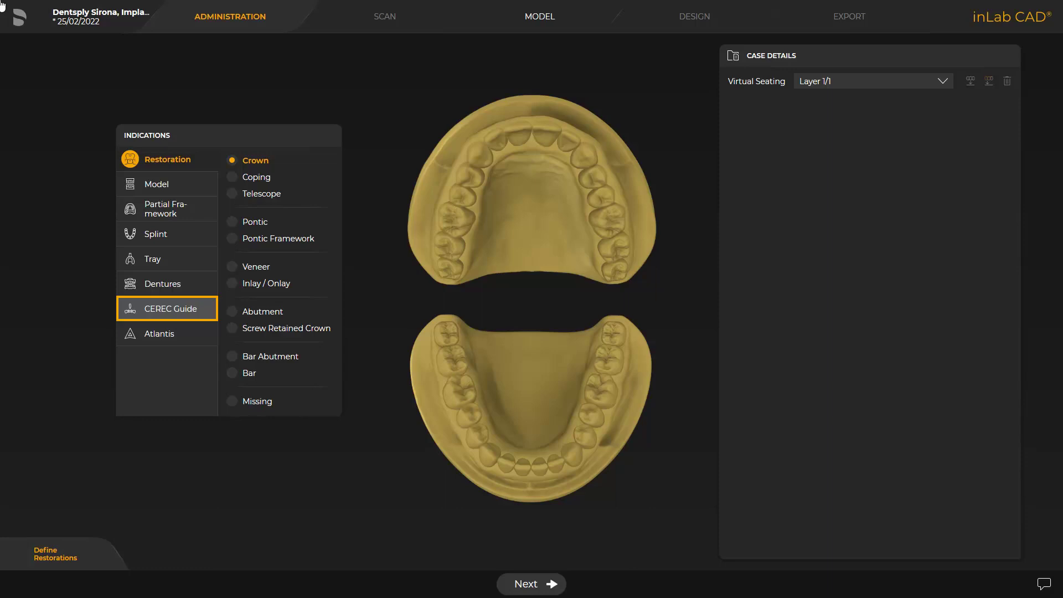
# Choose the CEREC Guide indication with prosthetic planning for tooth 46 and advance to the Model phase.
pyautogui.click(152, 309)
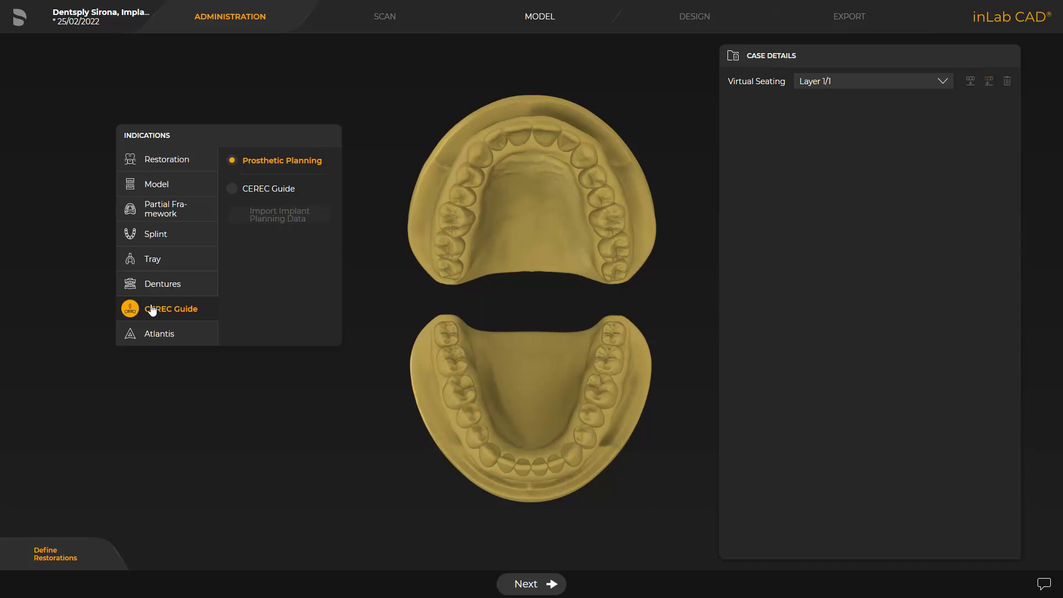
pyautogui.click(459, 398)
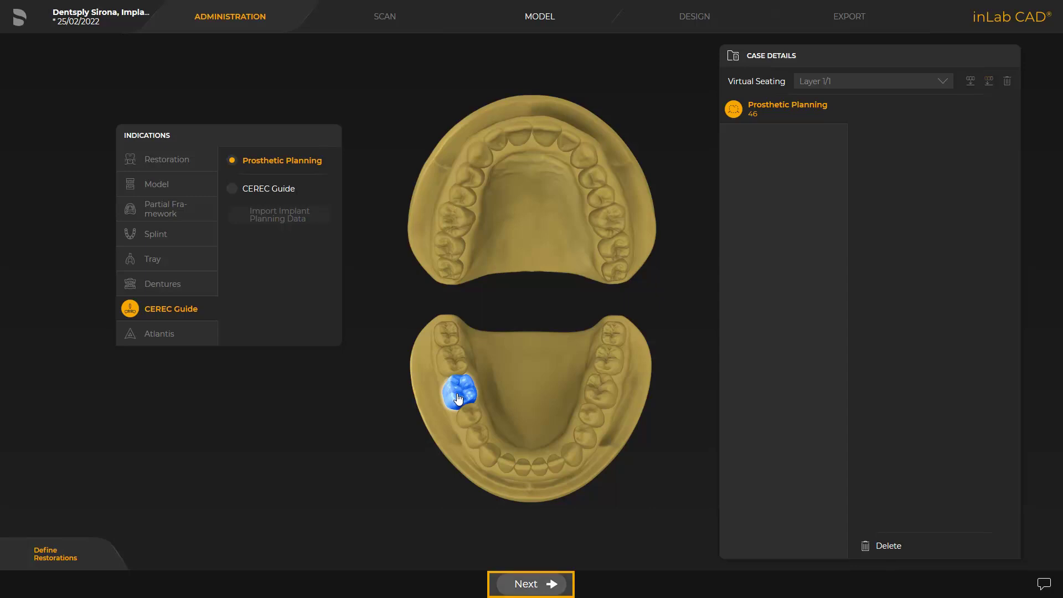
pyautogui.click(526, 584)
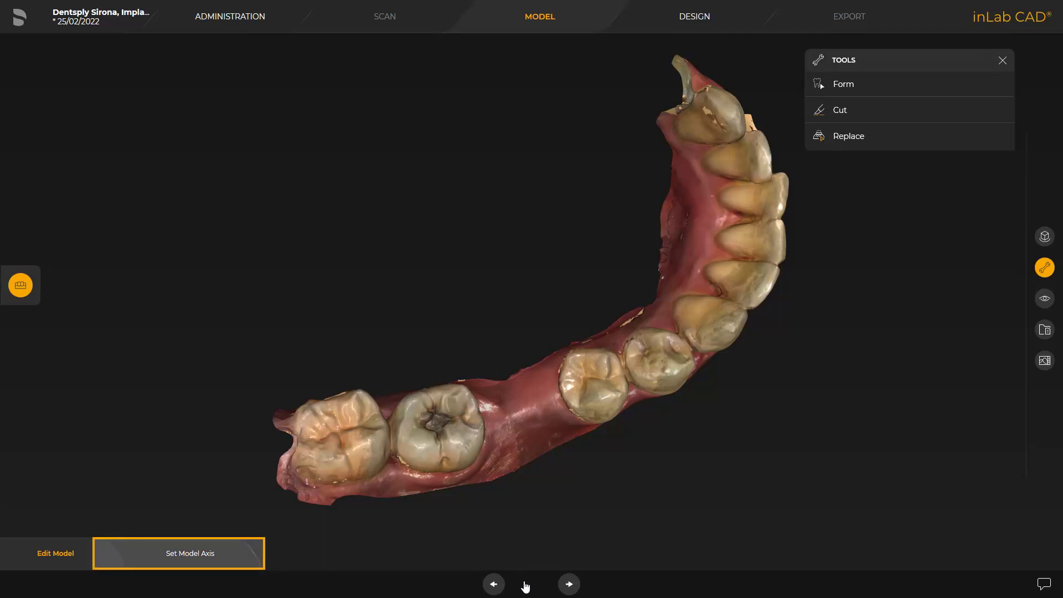
# Check the model axis, then advance to Design with the proposed crown on tooth 46.
pyautogui.click(177, 556)
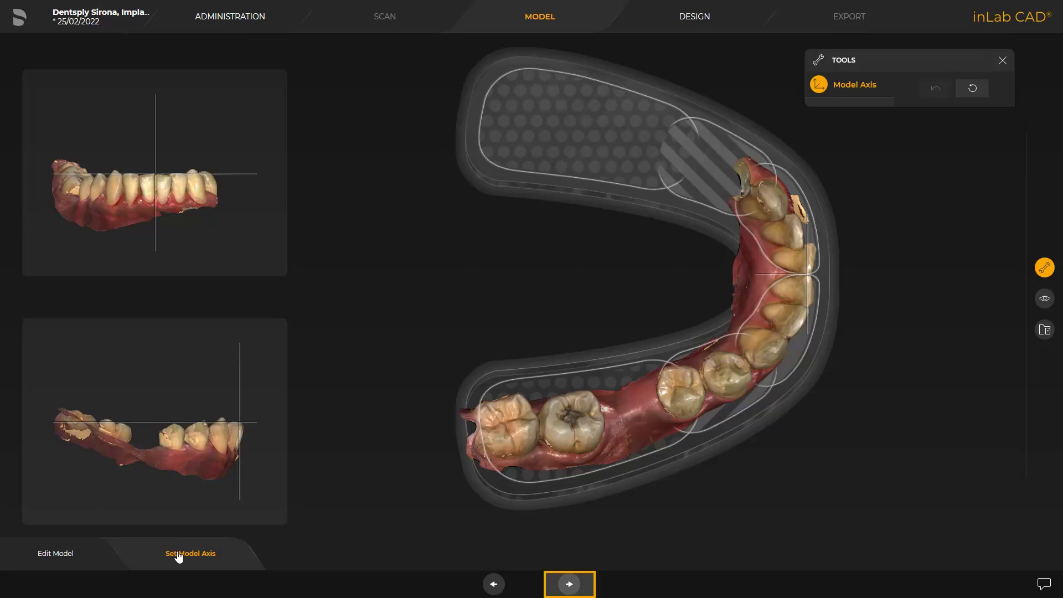
pyautogui.click(569, 584)
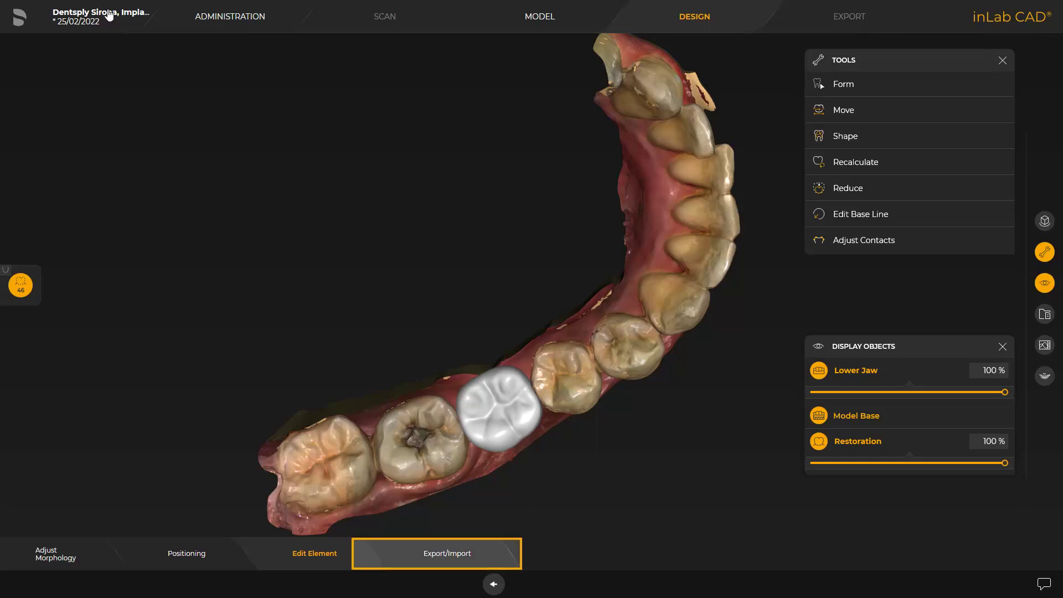
# Start exporting the planning data as 2022-03-16_en_P46_FDI.sixd in the Japan Fall folder.
pyautogui.click(436, 554)
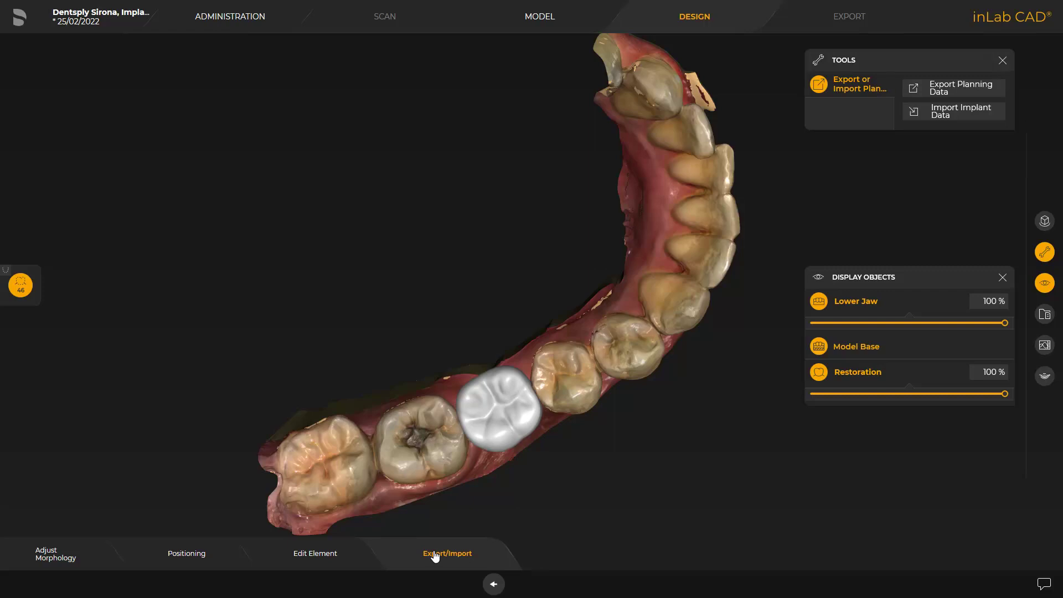
pyautogui.click(944, 91)
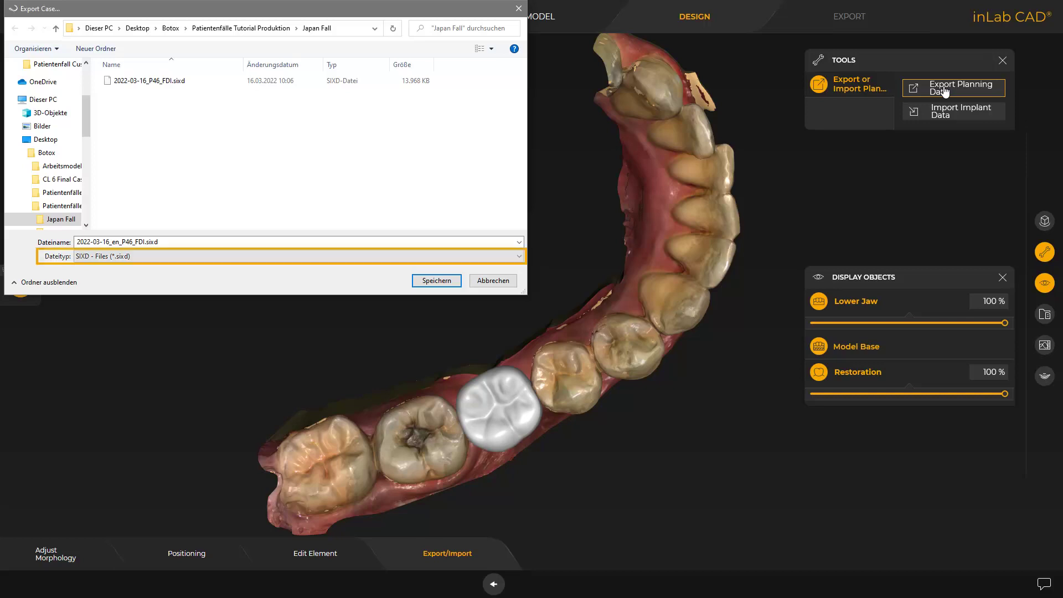
# Save the SIXD planning file, then begin importing the implant planning data.
pyautogui.click(435, 280)
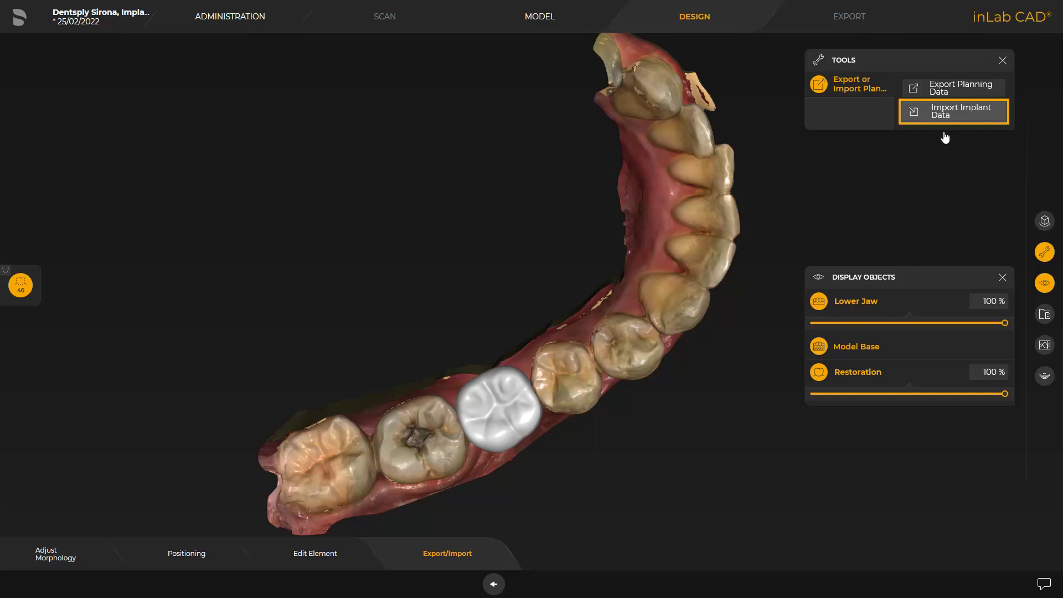
pyautogui.click(947, 114)
# Import '3_Planung A_ND auf Japan Fall.cmg.dxd', loading implants 36, 33, 45 and 46 with Primeprint Guide.
pyautogui.click(209, 83)
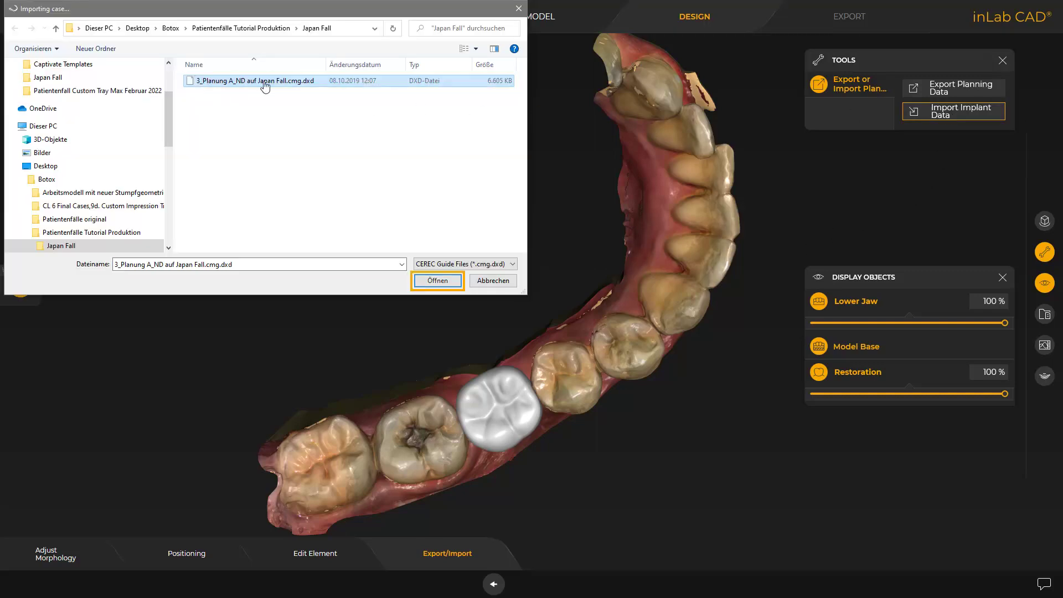
pyautogui.click(438, 280)
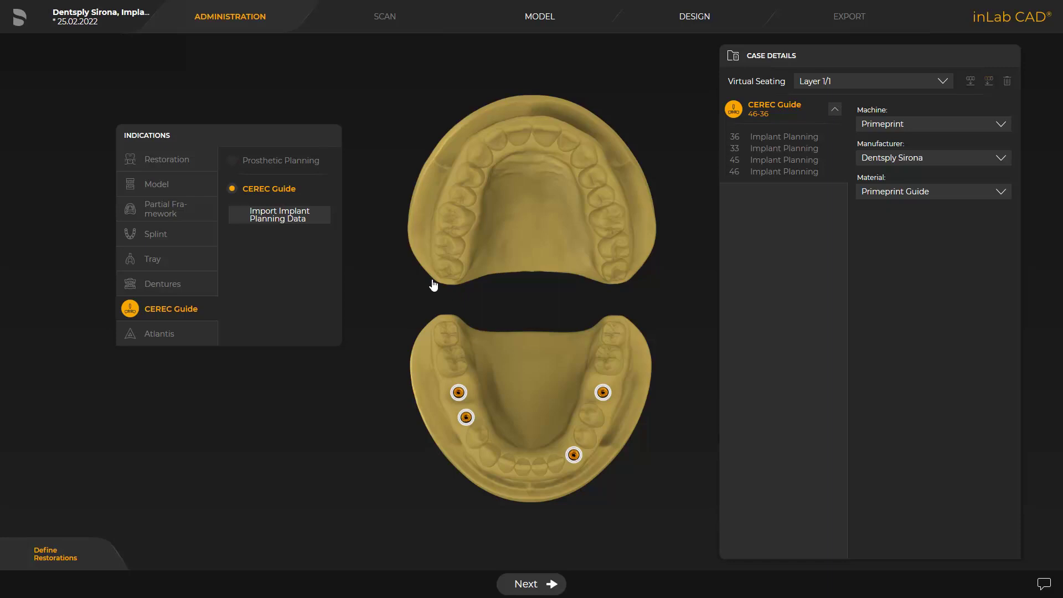
# Delete implants 36 and 33 from the tooth 46 guide, confirming each removal.
pyautogui.click(603, 393)
pyautogui.press('Delete')
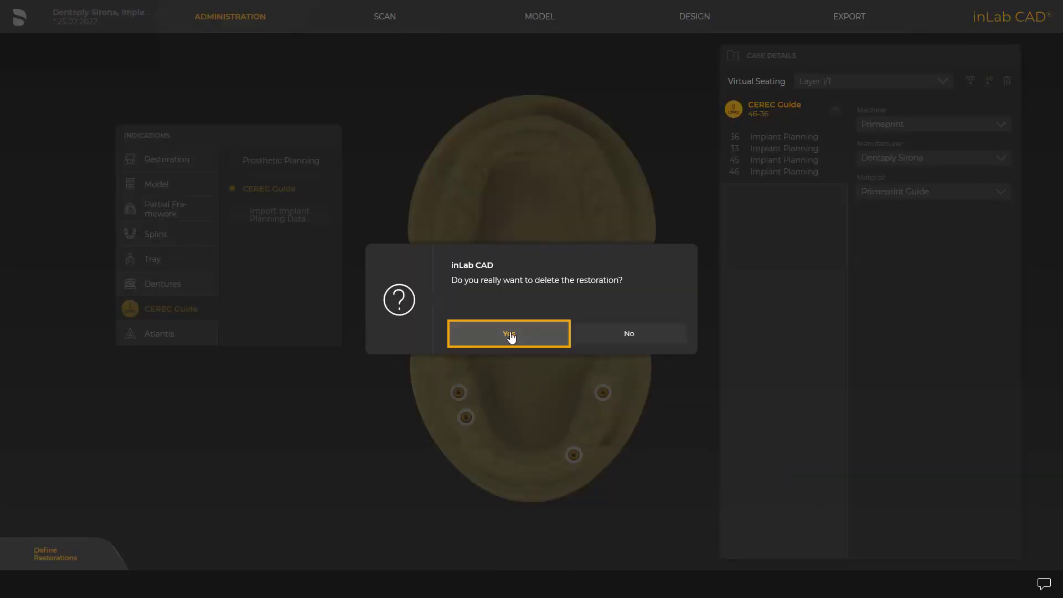
pyautogui.click(512, 352)
pyautogui.click(574, 455)
pyautogui.press('Delete')
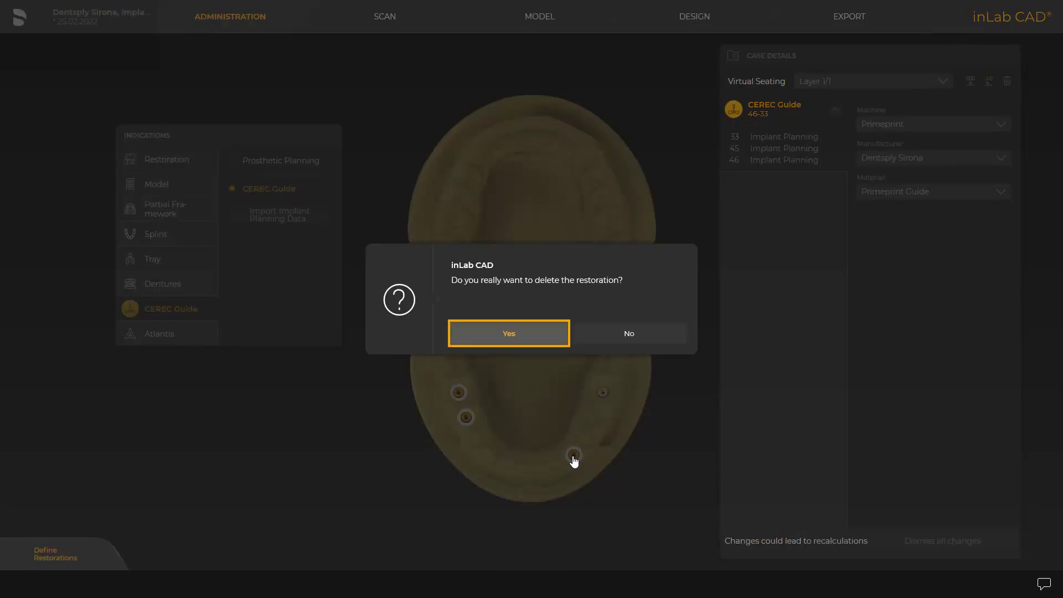
pyautogui.click(508, 335)
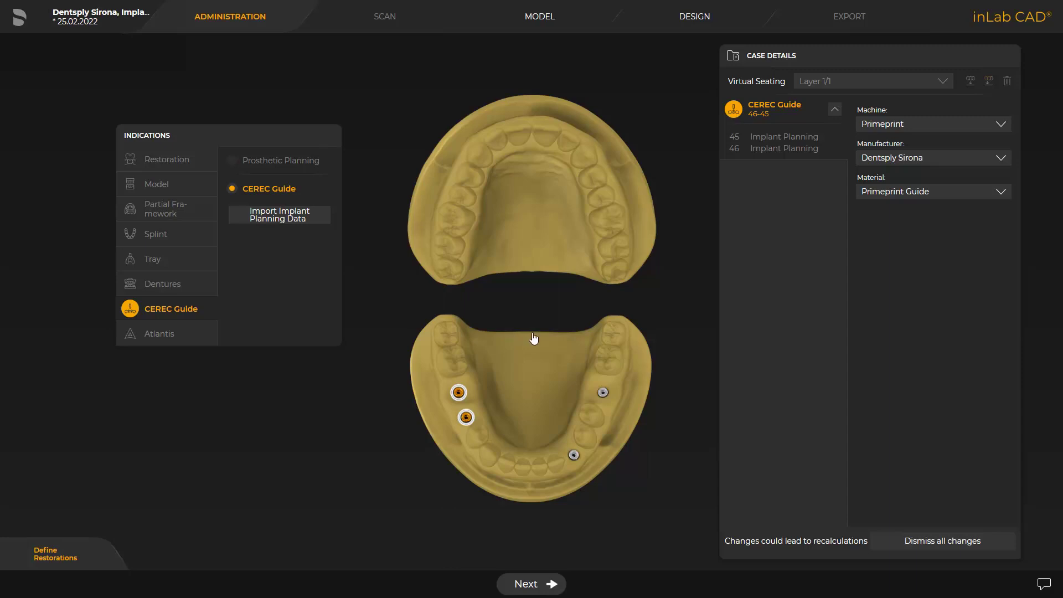
# Create a new CEREC Guide for implant 36 and add implant 33 to it.
pyautogui.click(603, 393)
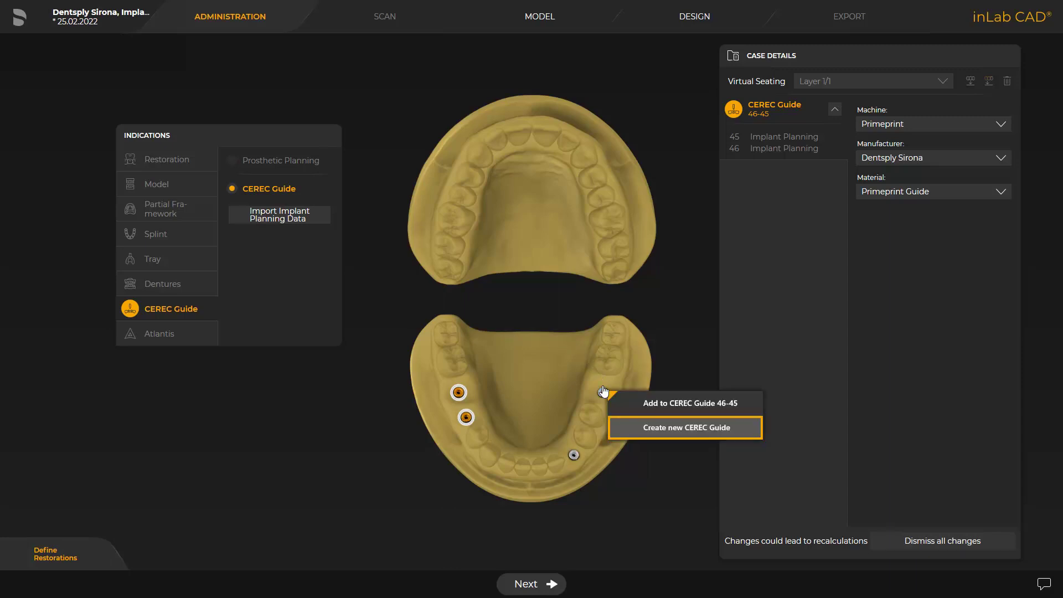
pyautogui.click(661, 428)
pyautogui.click(574, 455)
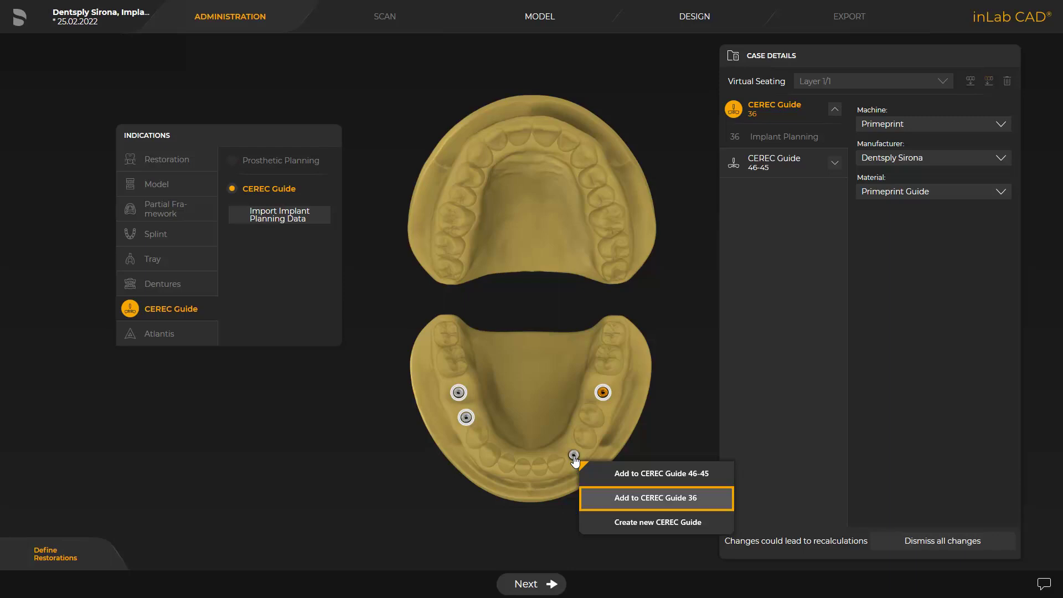
pyautogui.click(642, 498)
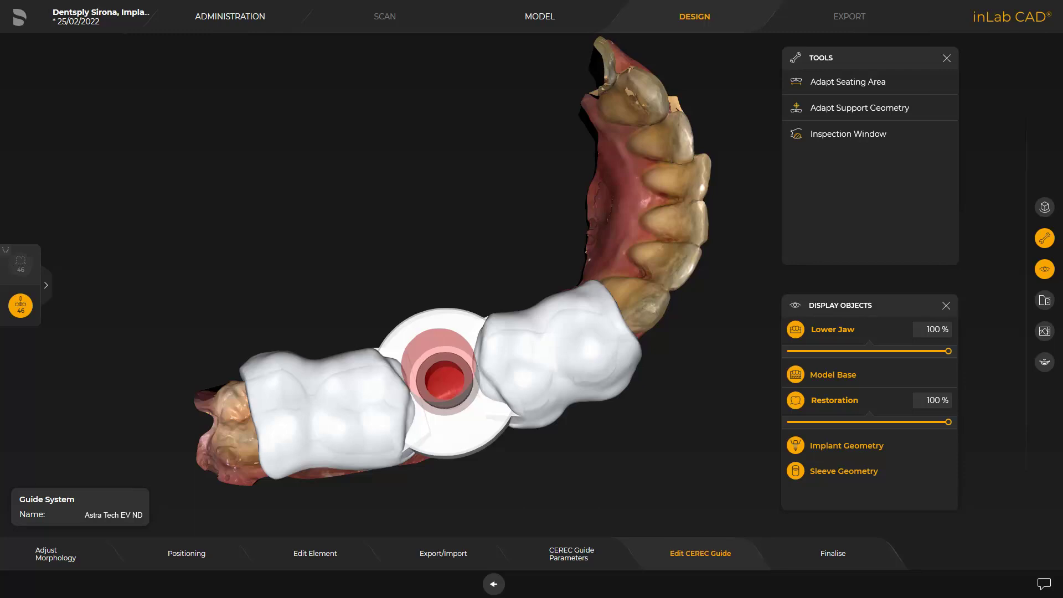
pyautogui.moveTo(504, 475); pyautogui.dragTo(628, 336, button='right')
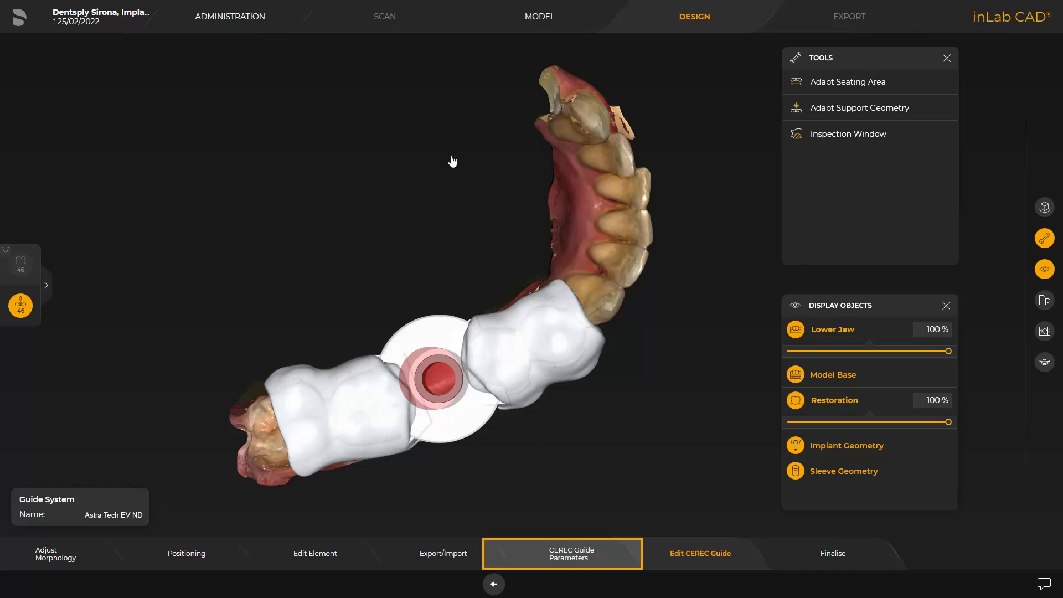
pyautogui.click(578, 555)
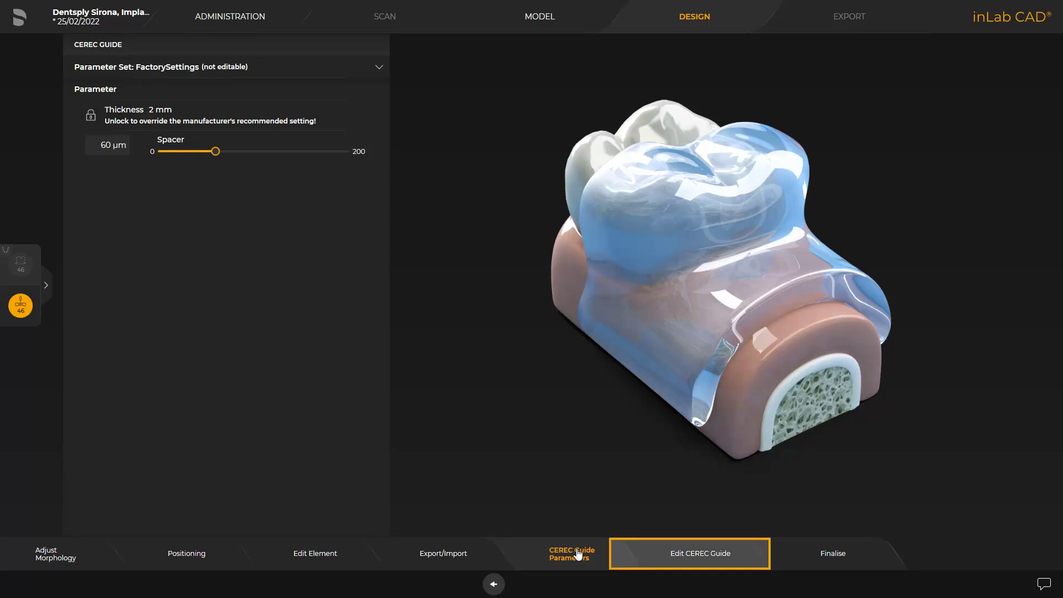
pyautogui.click(693, 558)
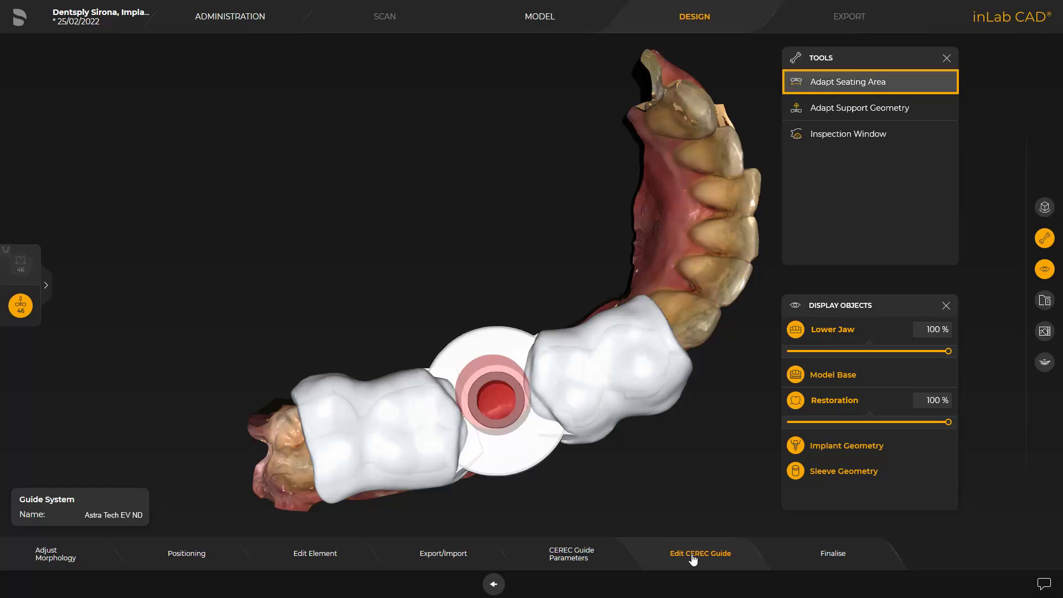
# Mark and apply the guide's seating area over the teeth around implant 46.
pyautogui.click(825, 83)
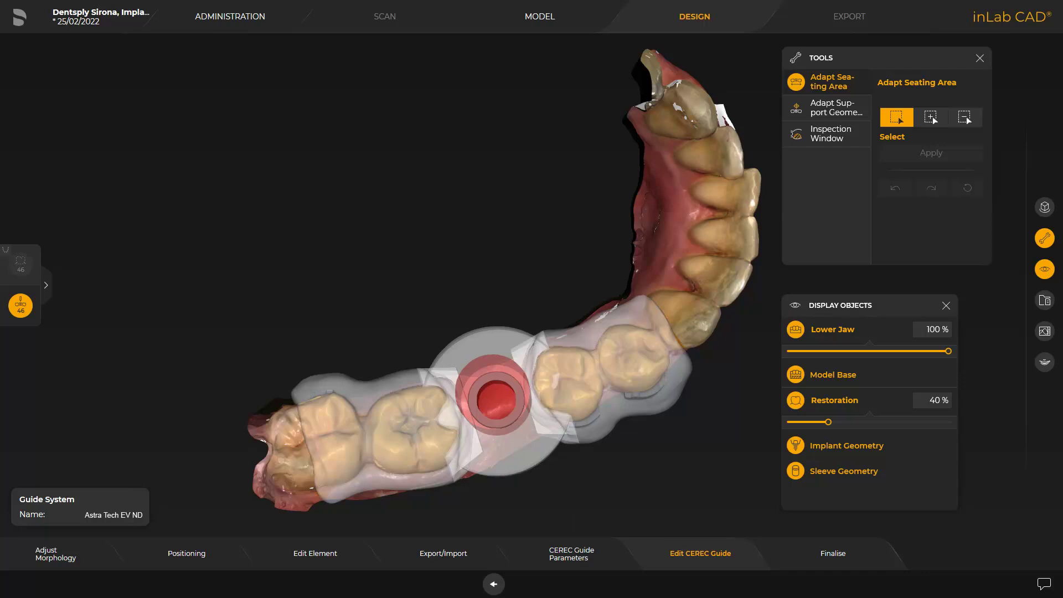
pyautogui.moveTo(667, 335); pyautogui.dragTo(743, 277)
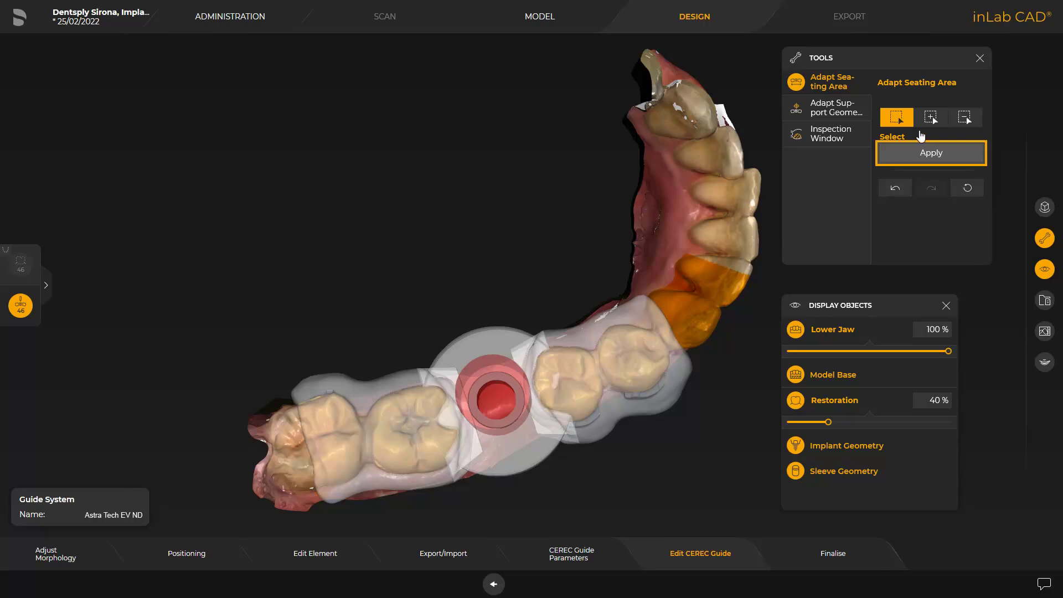
pyautogui.click(926, 156)
pyautogui.moveTo(653, 487); pyautogui.dragTo(532, 443, button='middle')
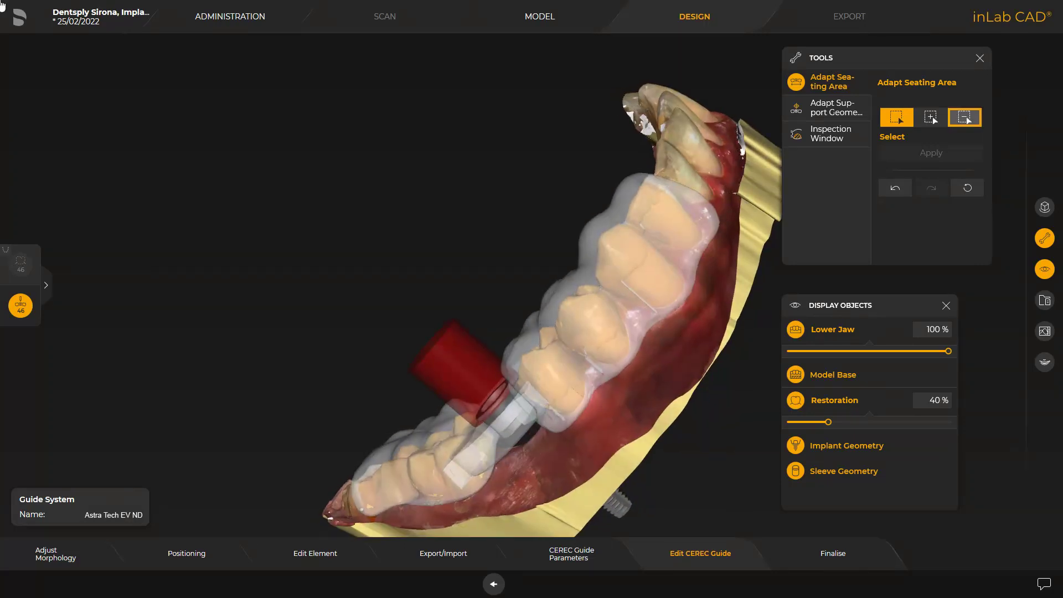
# Erase a band of seating area from the restoration using the 2.5 mm Remove brush.
pyautogui.click(965, 118)
pyautogui.moveTo(686, 260)
pyautogui.mouseDown()
pyautogui.moveTo(656, 320)
pyautogui.moveTo(602, 390)
pyautogui.mouseUp()
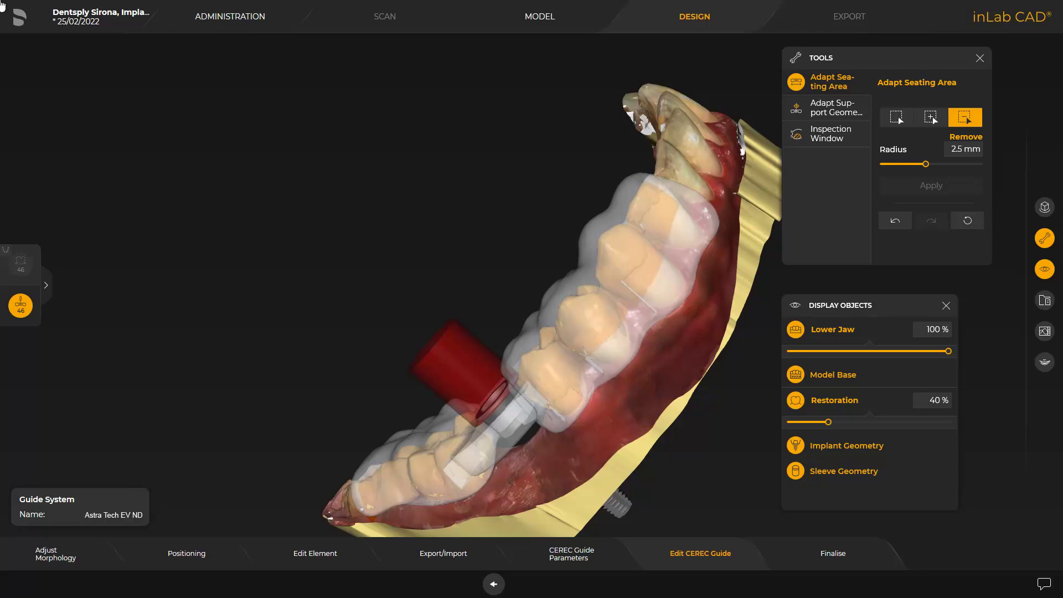
pyautogui.moveTo(482, 136); pyautogui.dragTo(555, 171, button='middle')
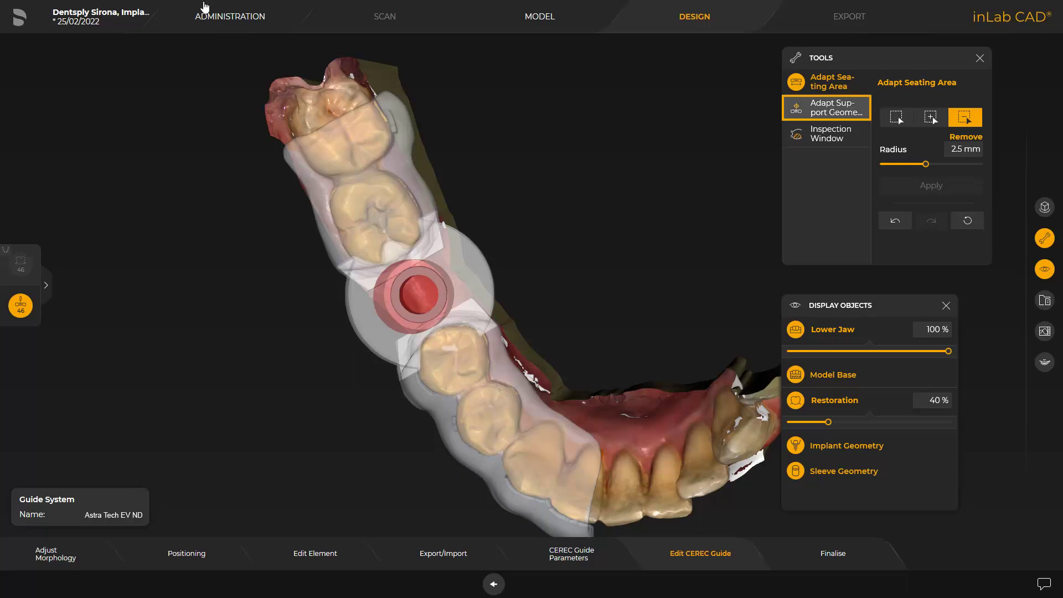
pyautogui.click(821, 111)
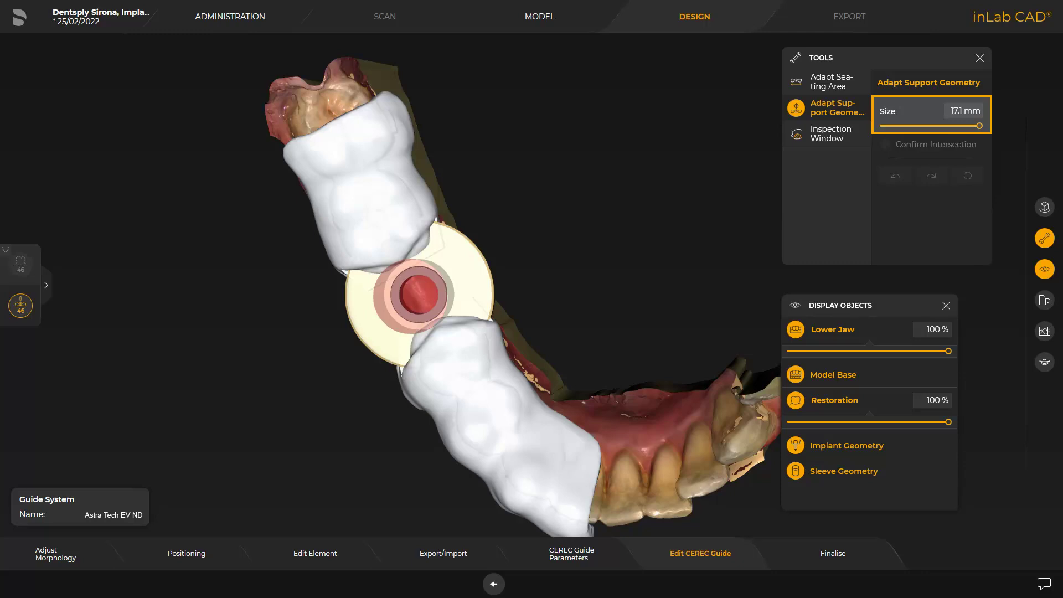
# Resize the support disc around the tooth 46 sleeve to 17.1 mm.
pyautogui.moveTo(979, 126)
pyautogui.mouseDown()
pyautogui.moveTo(886, 126)
pyautogui.moveTo(979, 126)
pyautogui.mouseUp()
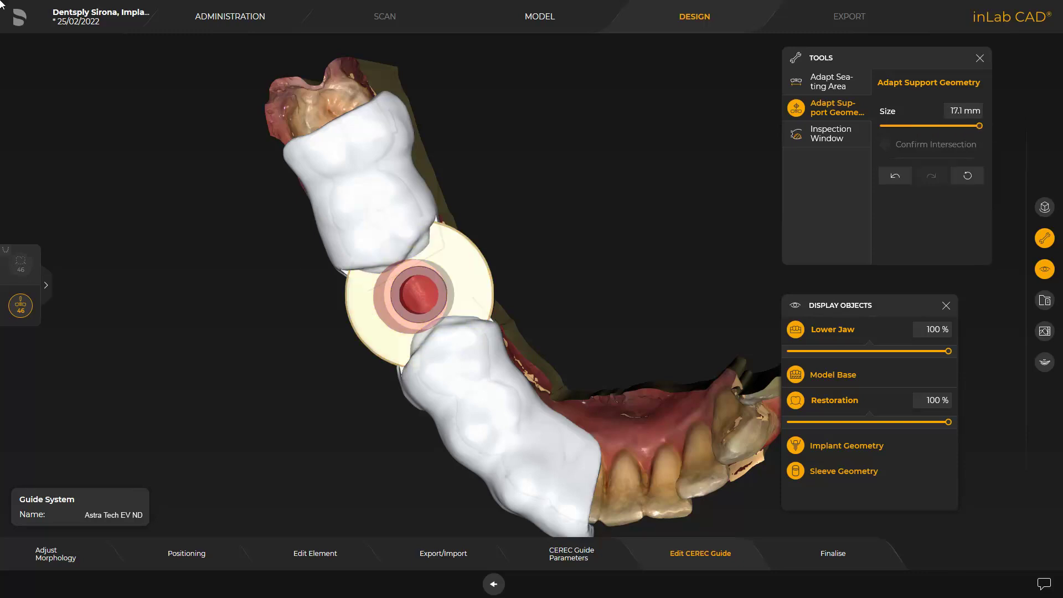
pyautogui.moveTo(475, 266); pyautogui.dragTo(555, 225)
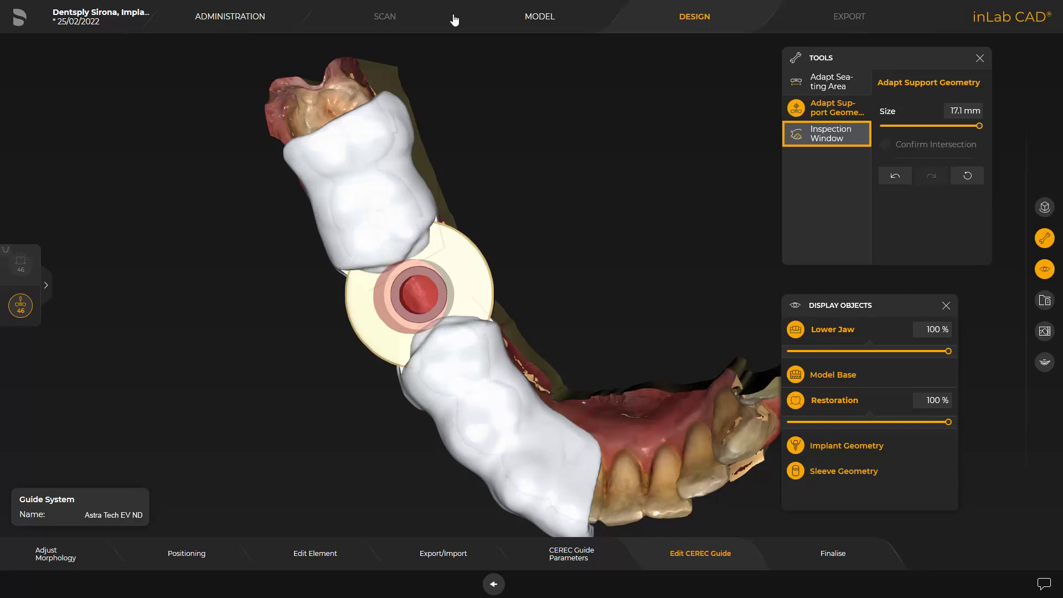
pyautogui.click(817, 135)
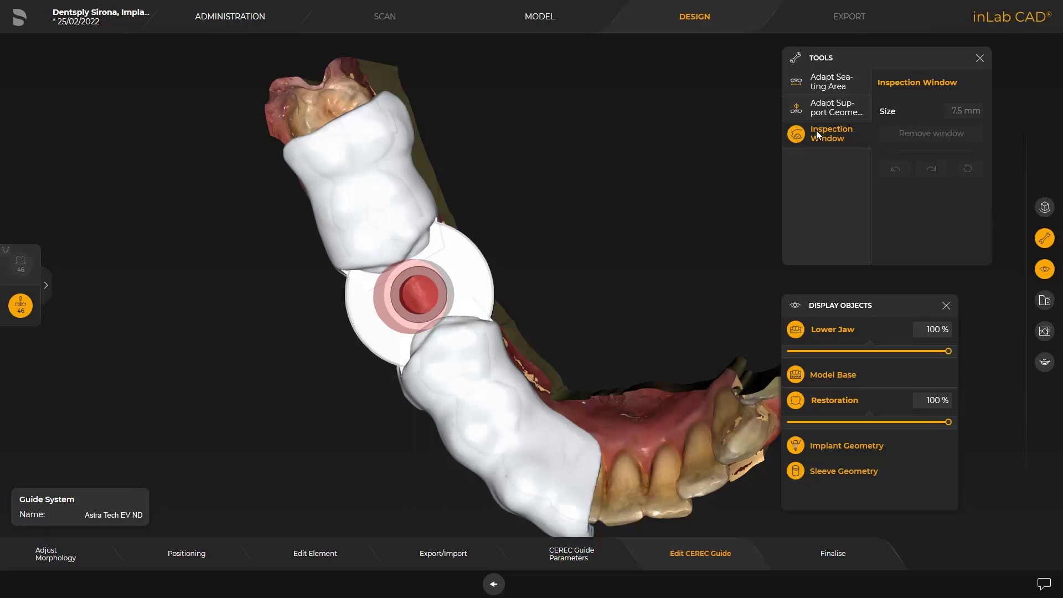
# Cut 7.5 mm inspection windows beside the sleeve and over a neighbouring tooth.
pyautogui.click(422, 248)
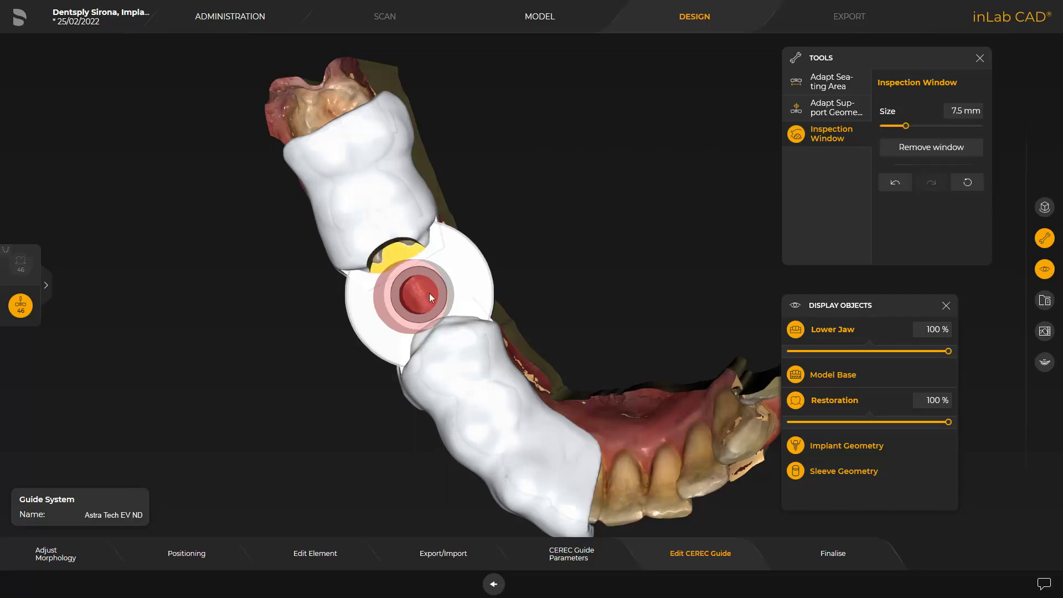
pyautogui.moveTo(433, 331); pyautogui.dragTo(481, 424, button='middle')
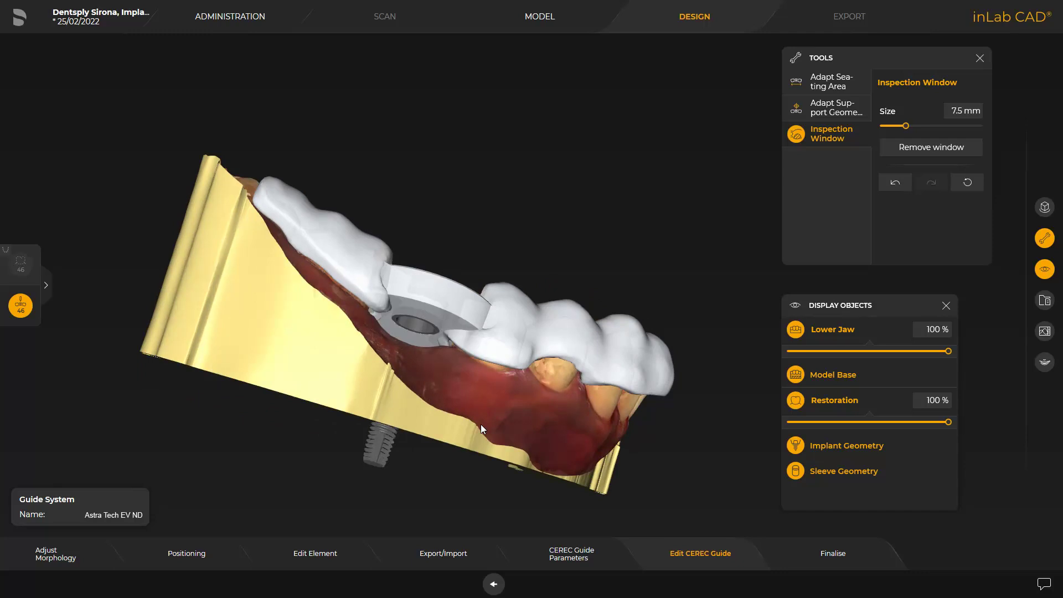
pyautogui.moveTo(480, 425); pyautogui.dragTo(527, 176, button='middle')
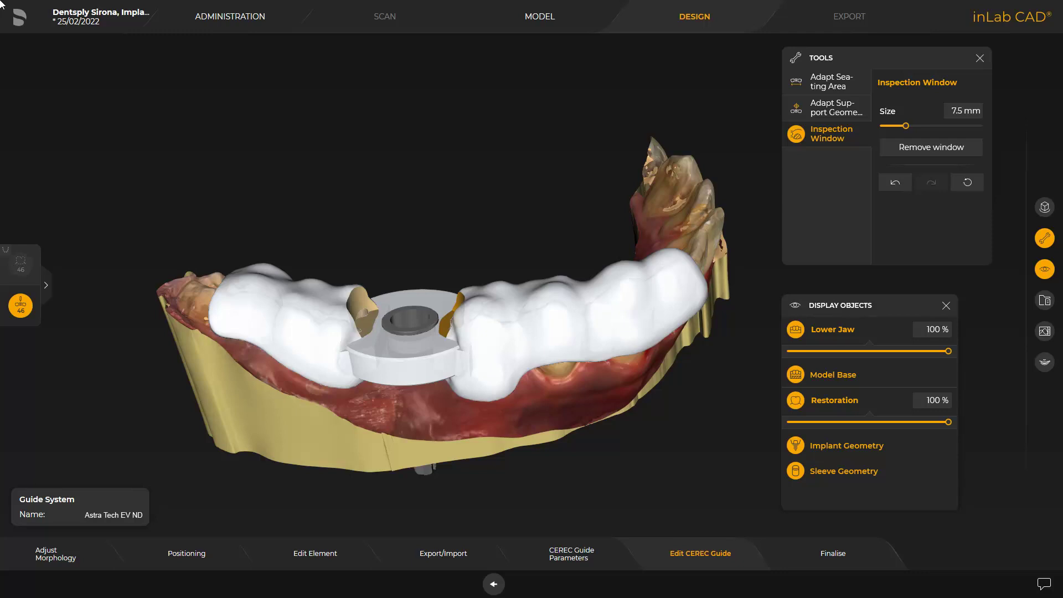
pyautogui.click(568, 328)
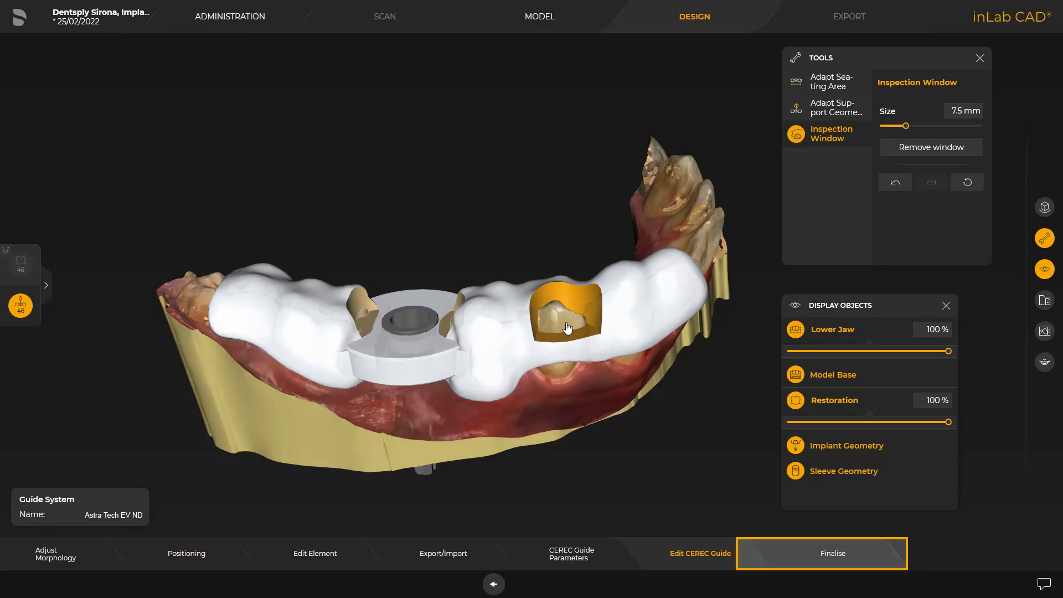
pyautogui.click(831, 554)
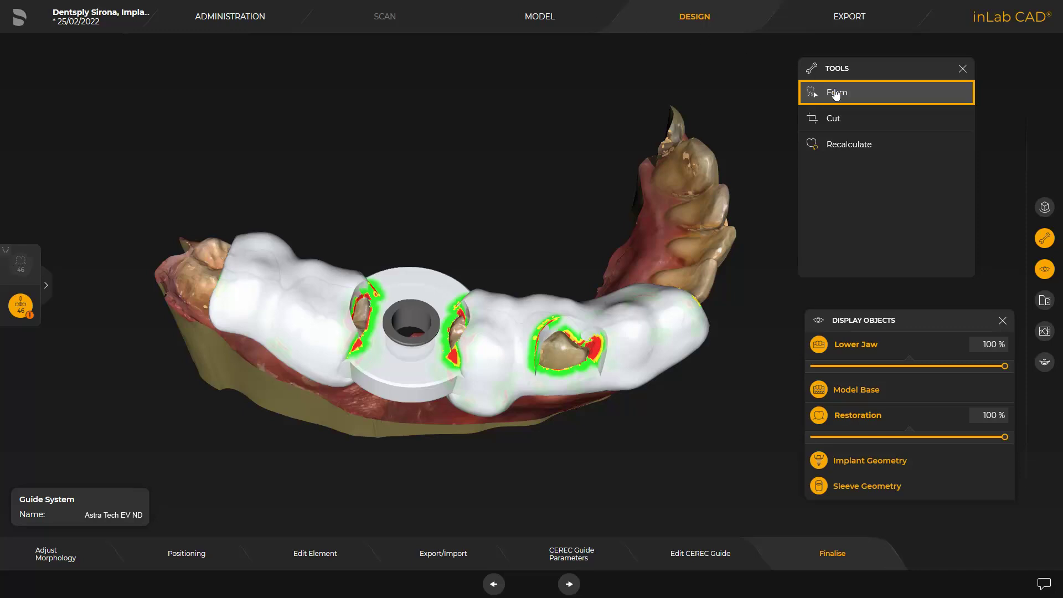
# Select the Form tool to shape the finalised guide's surface.
pyautogui.click(837, 93)
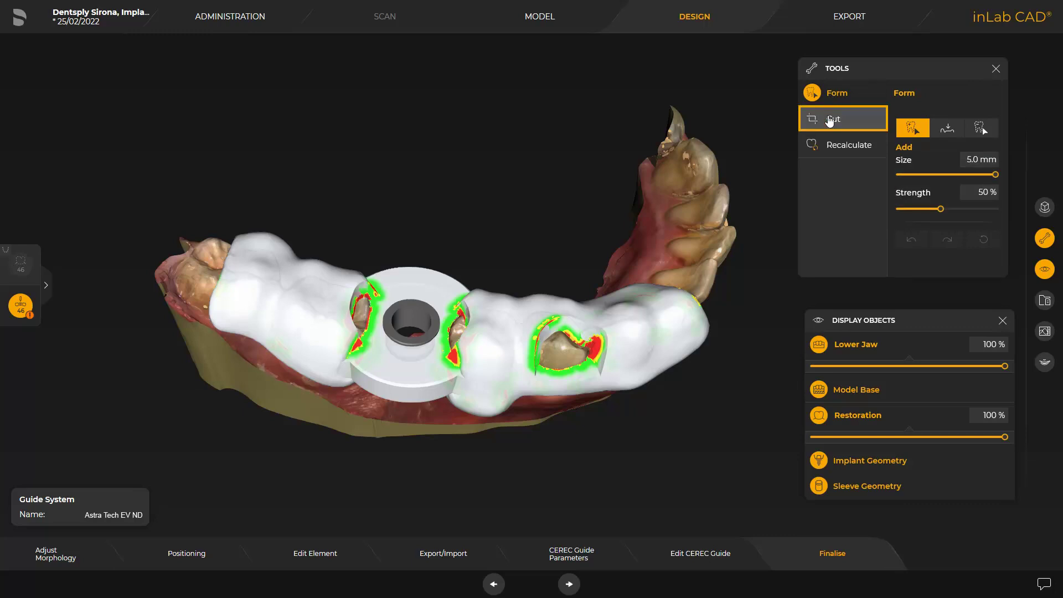
# Cut off the guide's right end with a cut line, then view it occlusally.
pyautogui.click(830, 118)
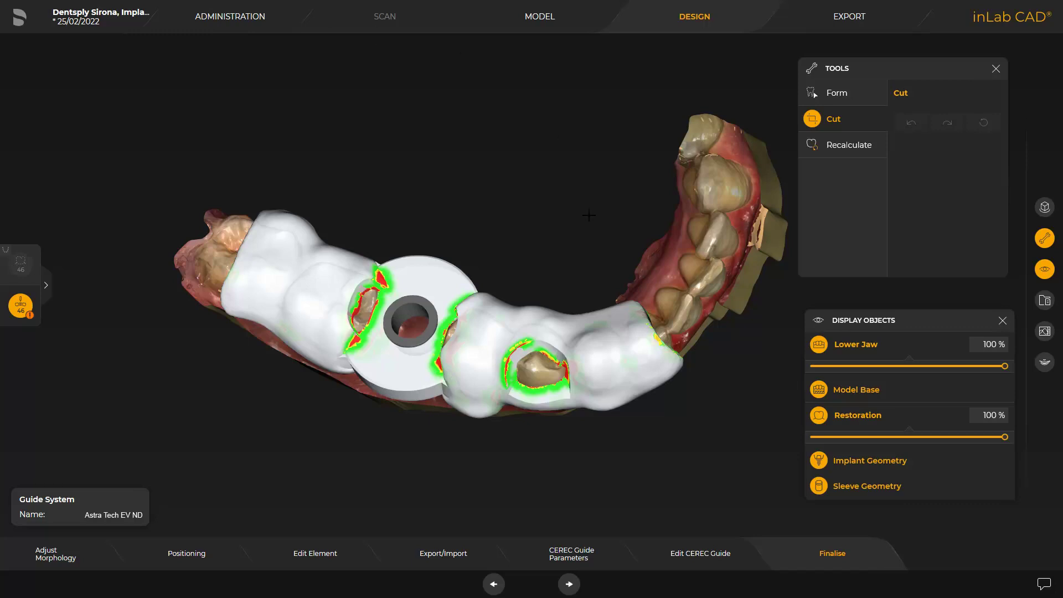
pyautogui.moveTo(588, 215); pyautogui.dragTo(645, 349)
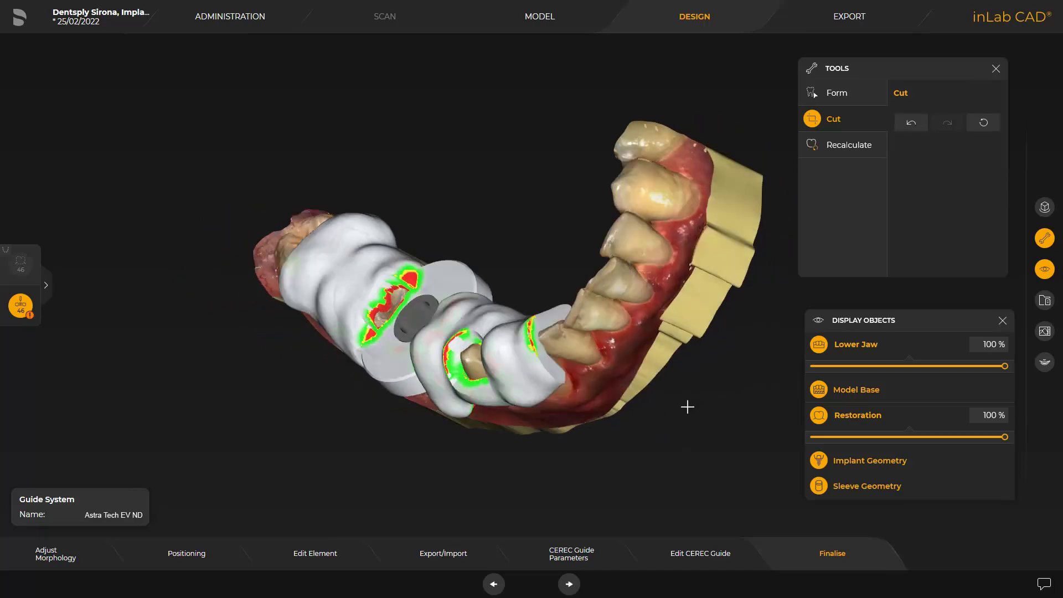
pyautogui.moveTo(663, 410); pyautogui.dragTo(754, 407, button='middle')
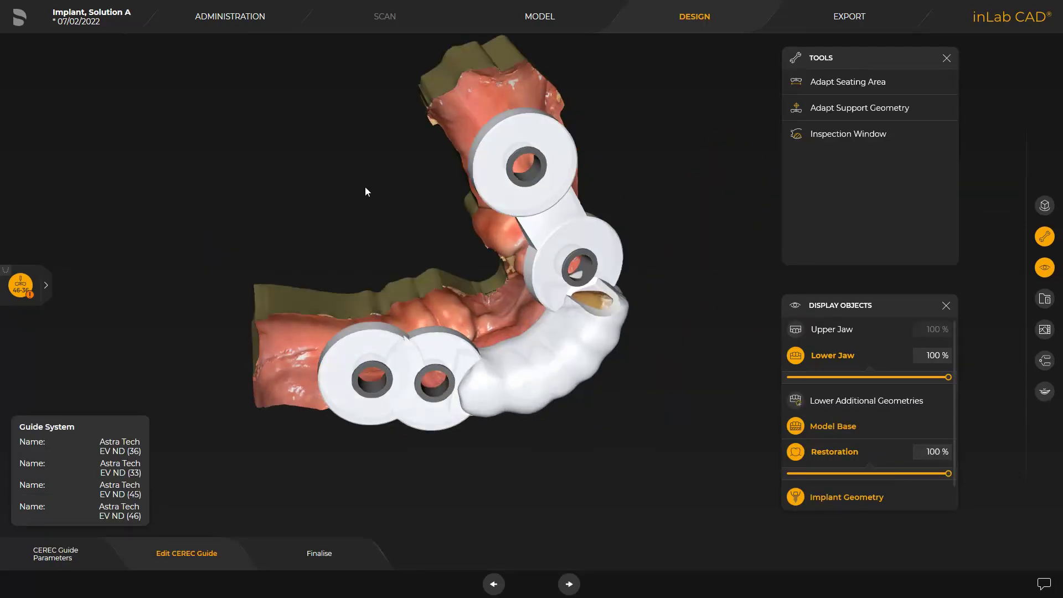
pyautogui.moveTo(365, 188); pyautogui.dragTo(264, 265, button='middle')
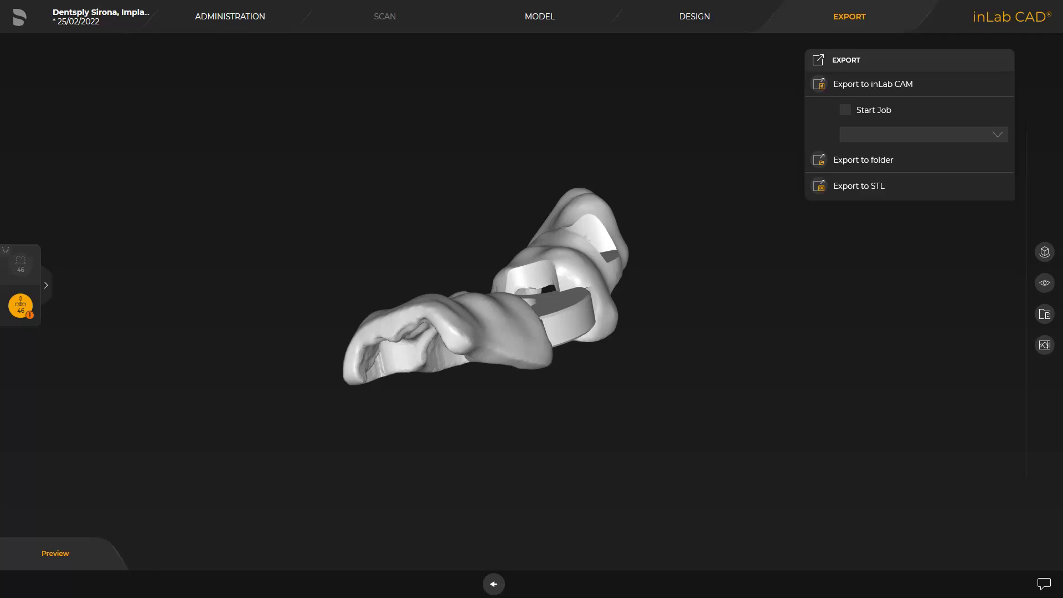
# Send the finished guide to inLab CAM and acknowledge the export confirmation.
pyautogui.moveTo(690, 348); pyautogui.dragTo(649, 26)
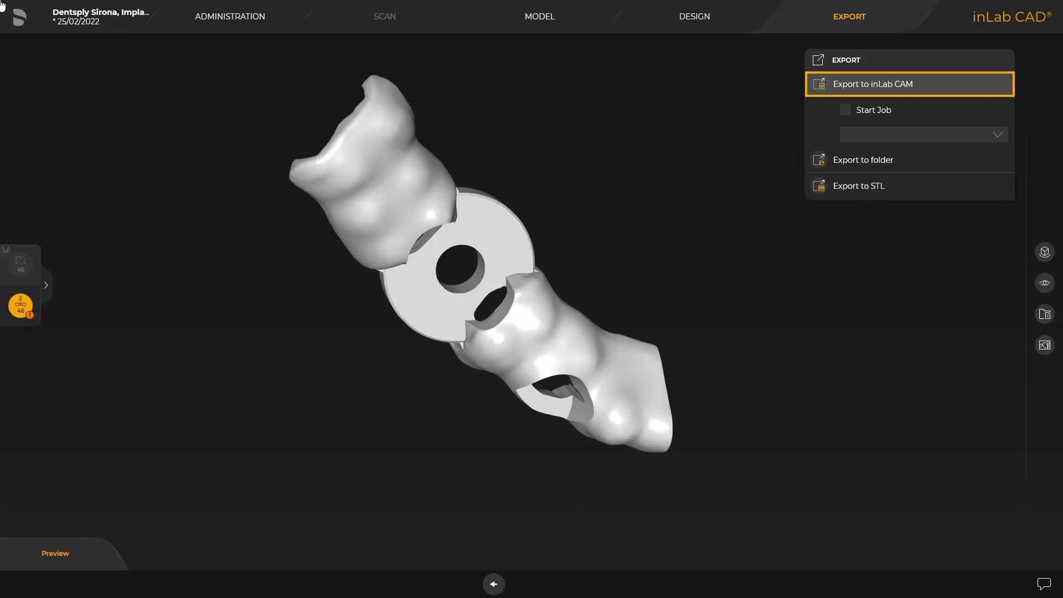
pyautogui.click(859, 85)
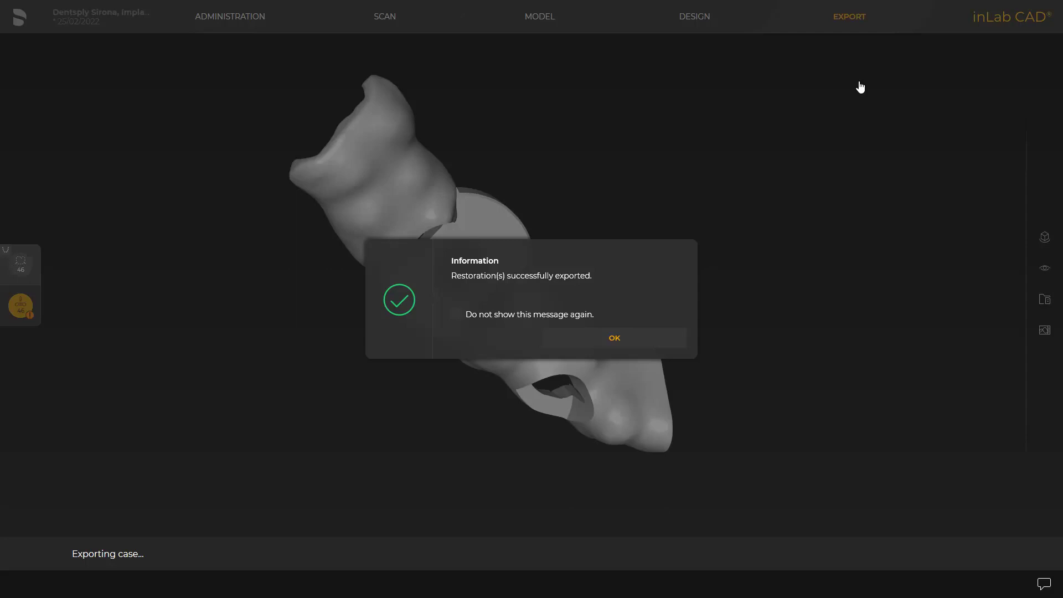
pyautogui.click(614, 339)
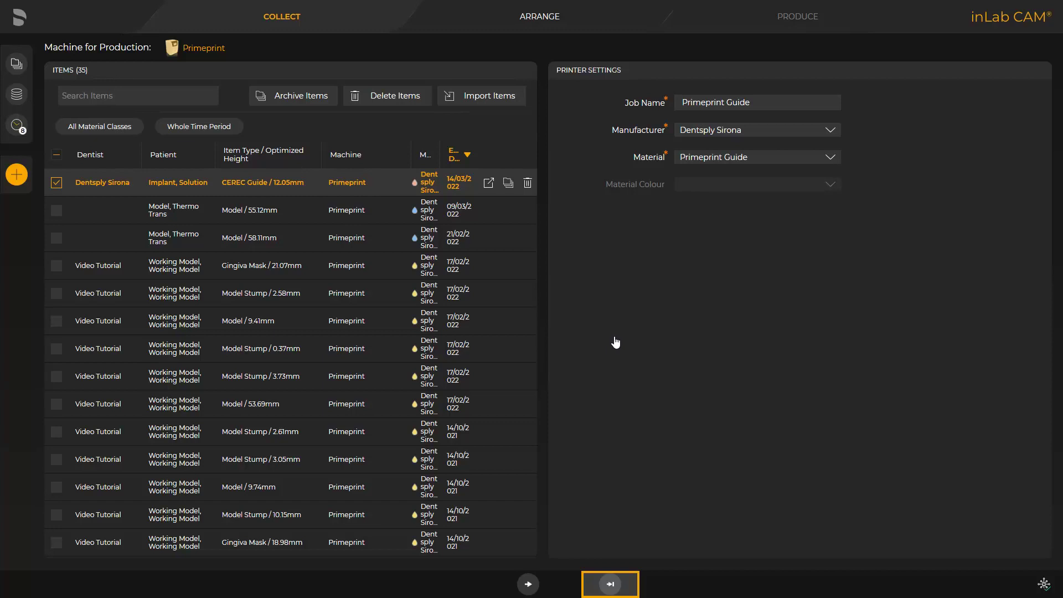
# Jump to the PRODUCE stage to preview the Primeprint Guide job on the platform.
pyautogui.click(611, 585)
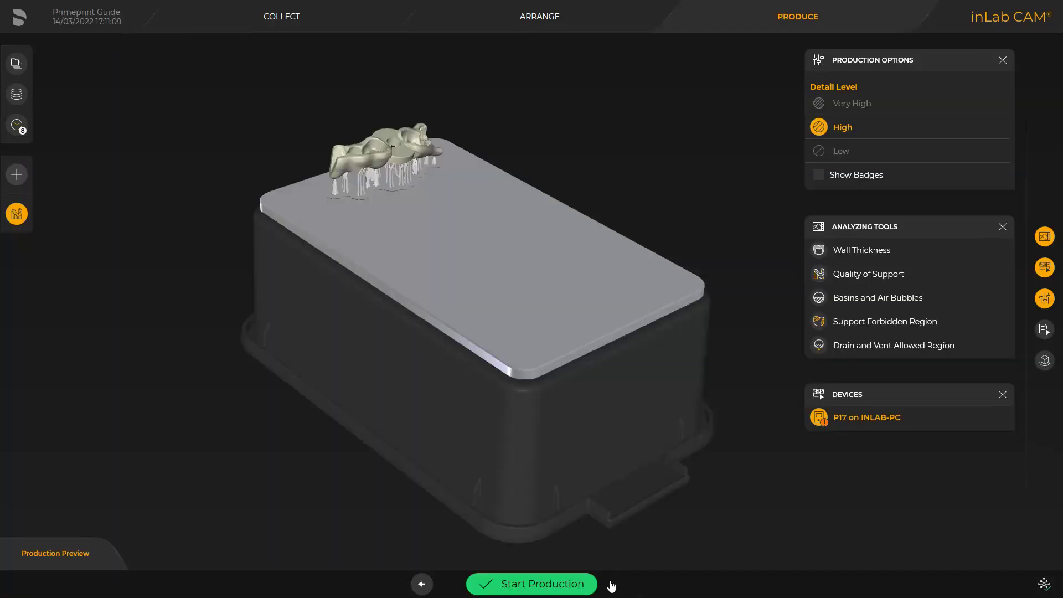